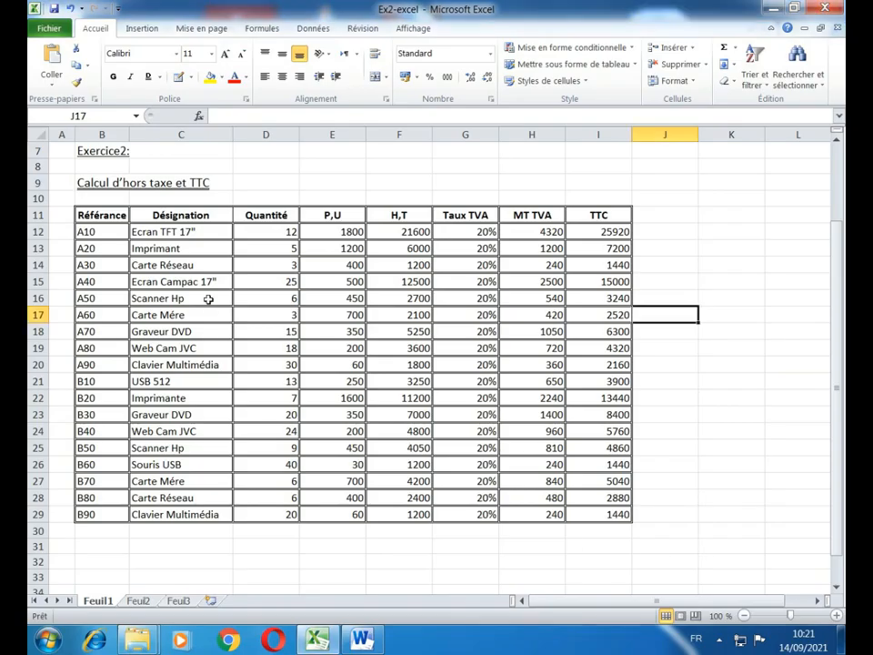
- Clear the Référance codes in B13:B29, keeping only A10 in the first row
click(106, 281)
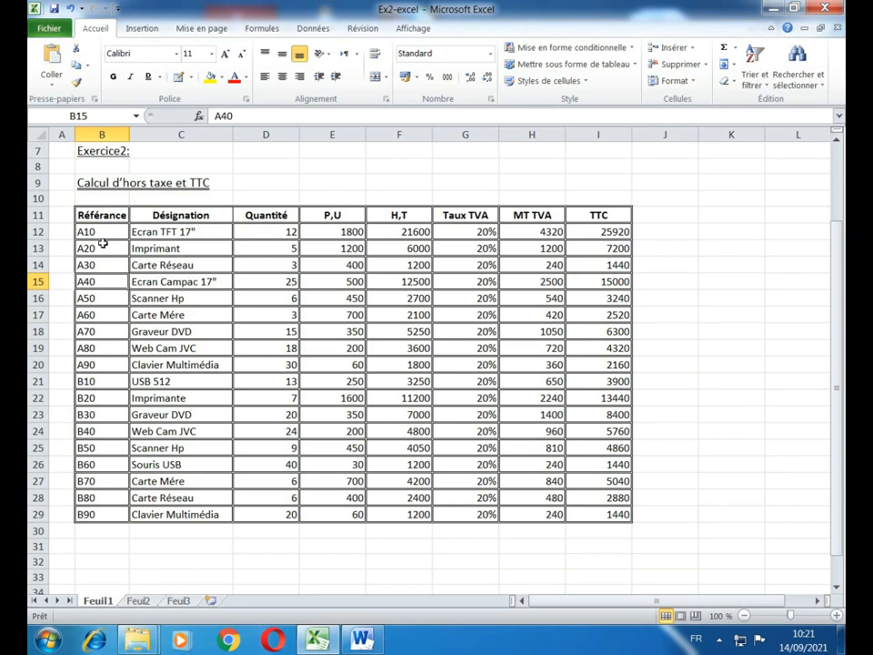
drag(94, 248, 96, 512)
key(Delete)
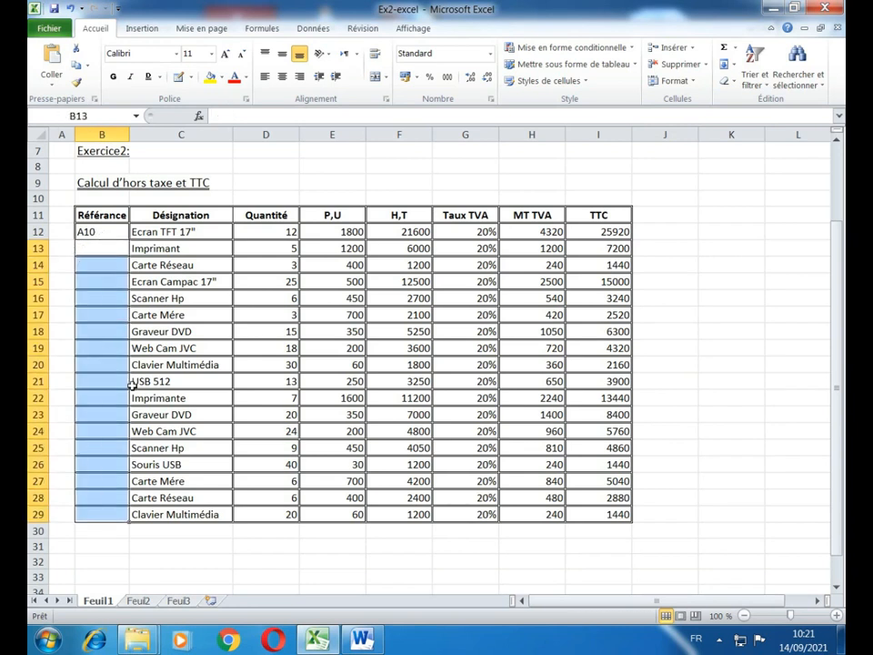
- Enter A20 in B13 and extend the A10, A20 series down to A90 in B20
click(84, 230)
click(101, 247)
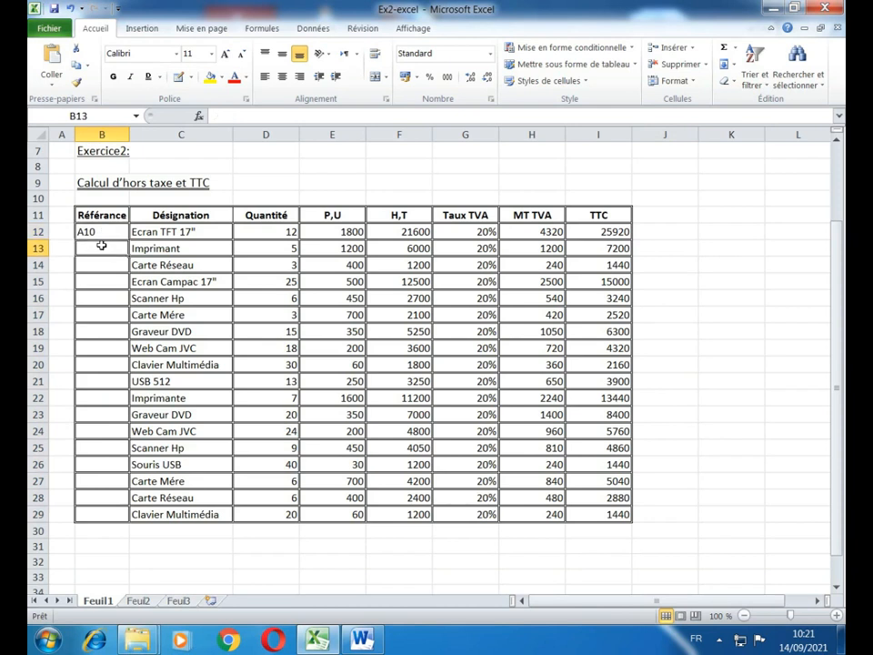
click(100, 231)
click(107, 249)
text(A)
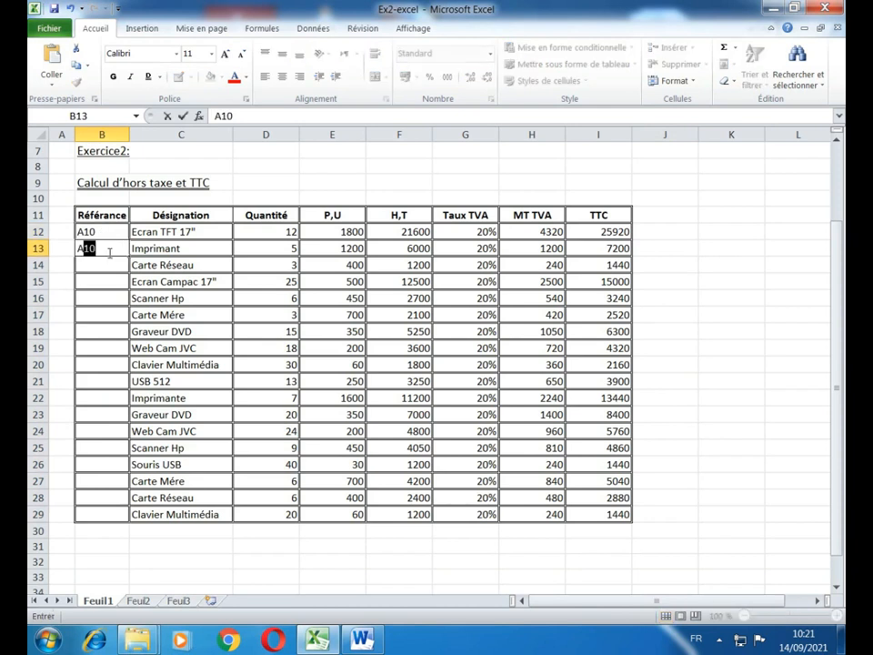
text(20)
click(118, 276)
drag(112, 230, 128, 367)
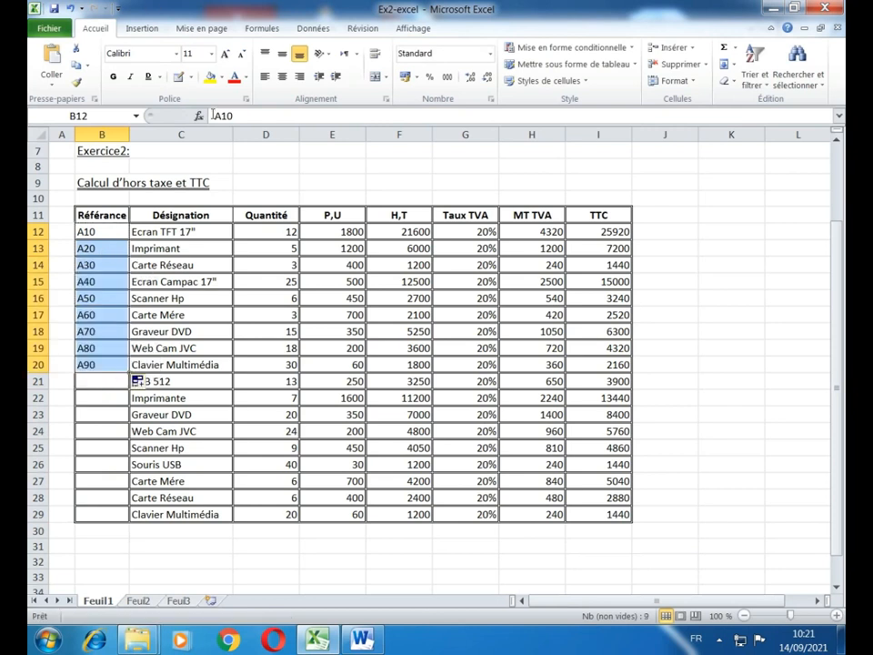
- Enter B10 in B21 and B20 in B22, and extend the series down to B90 in B29
click(97, 381)
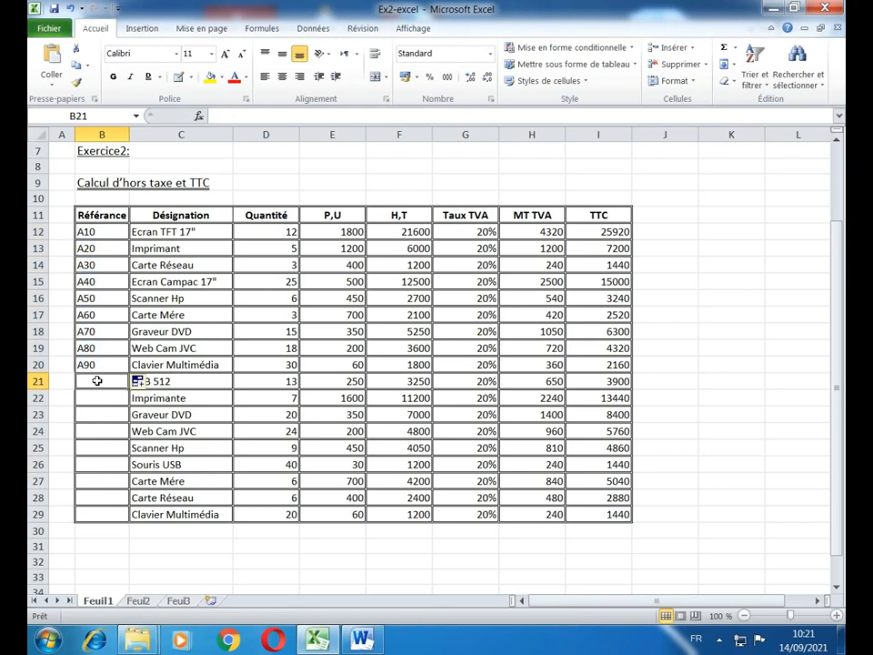
text(B10)
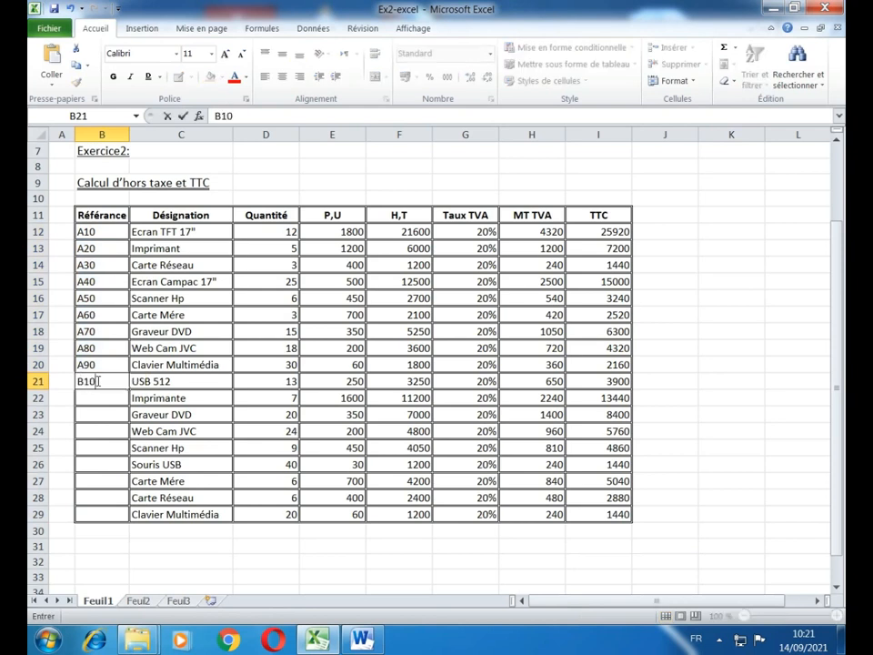
click(94, 398)
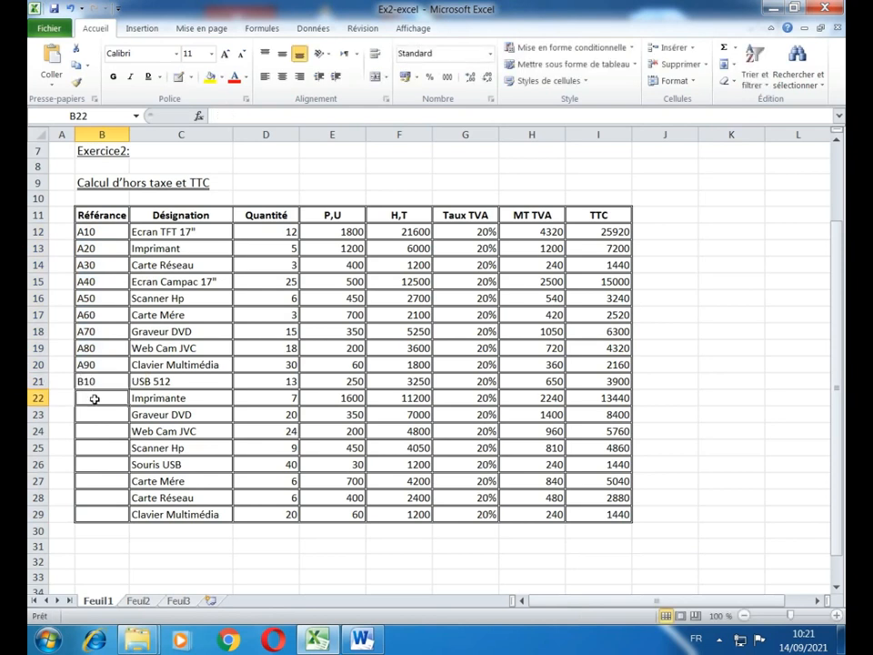
text(B20)
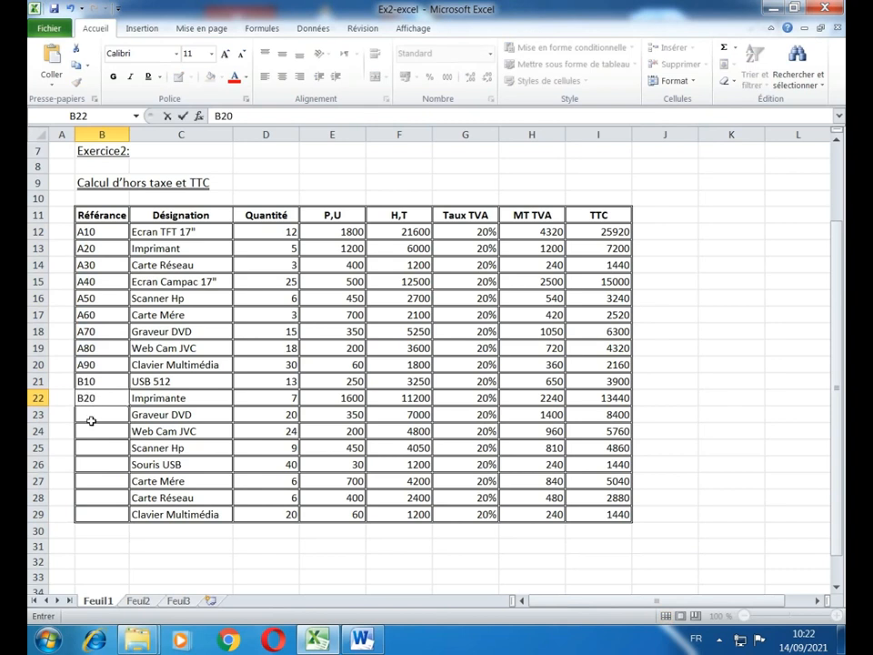
click(91, 419)
drag(102, 385, 125, 523)
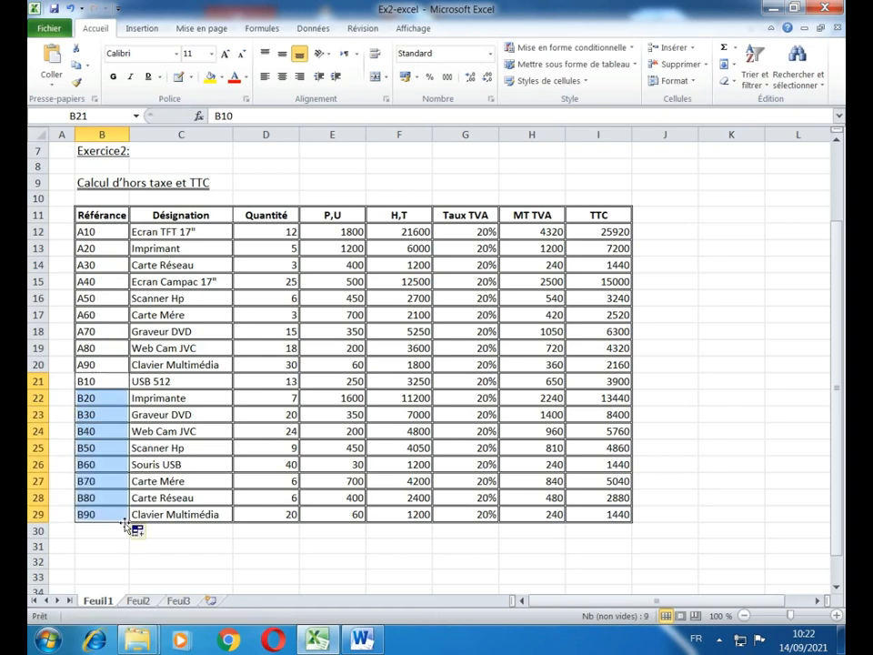
click(160, 578)
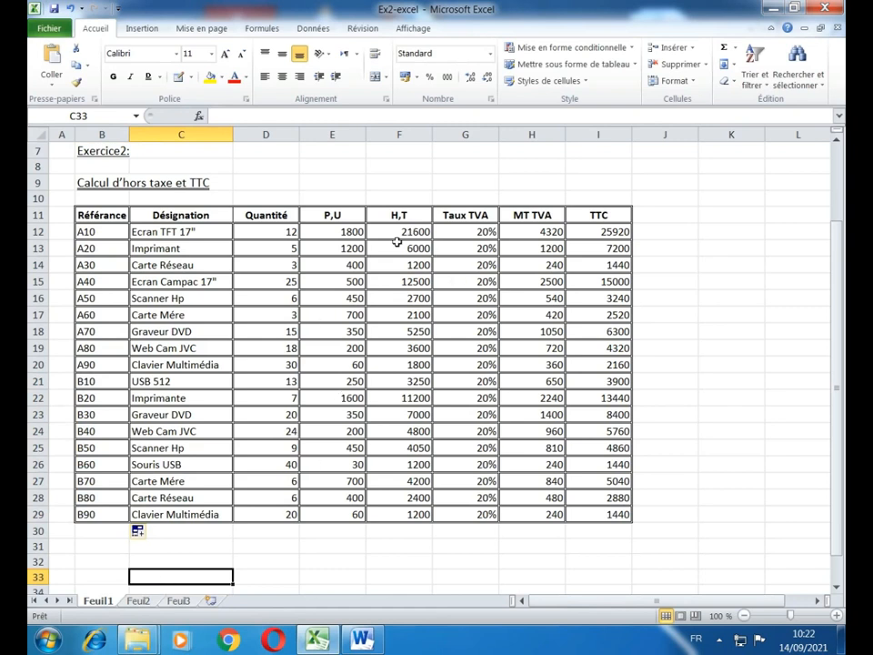
- Clear the H,T, MT TVA and TTC values in rows 12 to 29, and the Taux TVA values in G13:G29
drag(400, 233, 411, 515)
key(Delete)
drag(559, 233, 615, 513)
key(Delete)
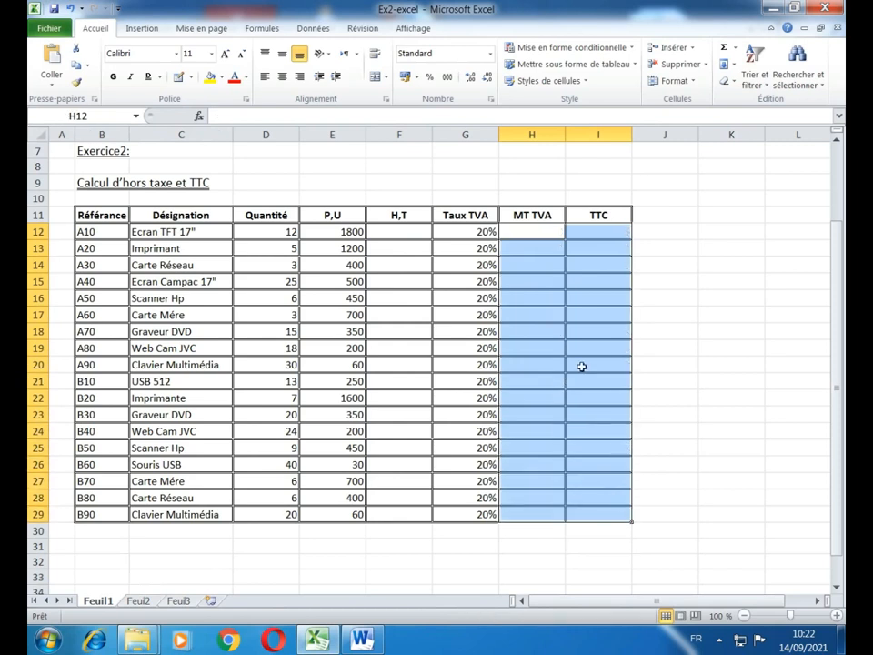
drag(476, 254, 465, 507)
key(Delete)
click(414, 347)
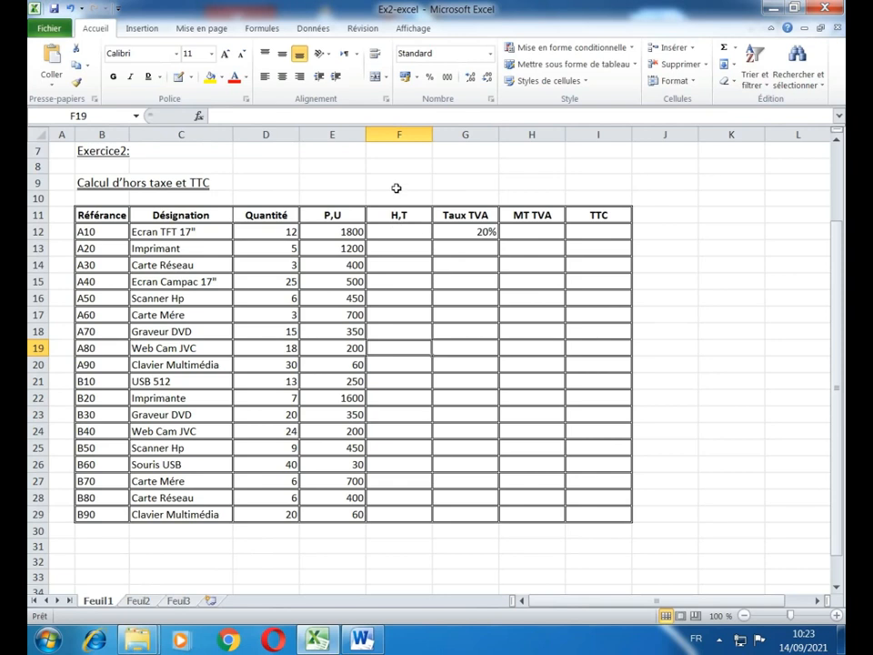
- Calculate H,T in F12 by multiplying quantity by unit price with =D12*E12
click(400, 234)
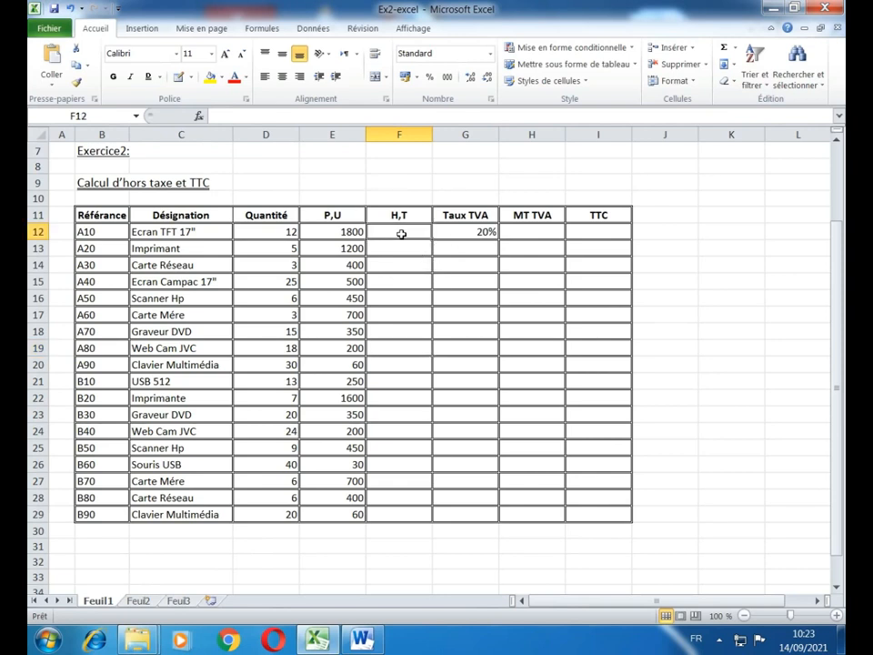
text(=)
click(273, 234)
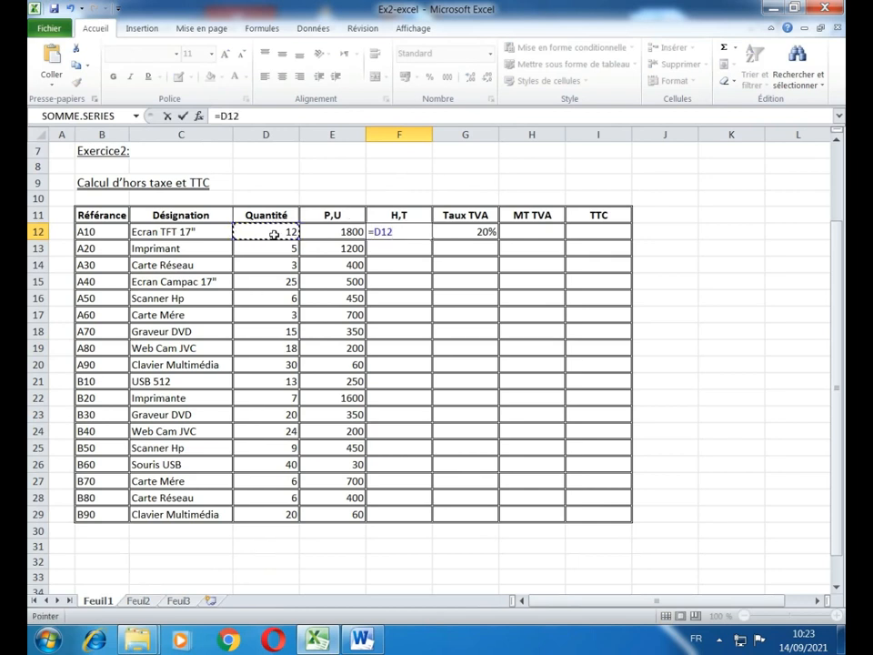
text(*)
click(332, 232)
key(Return)
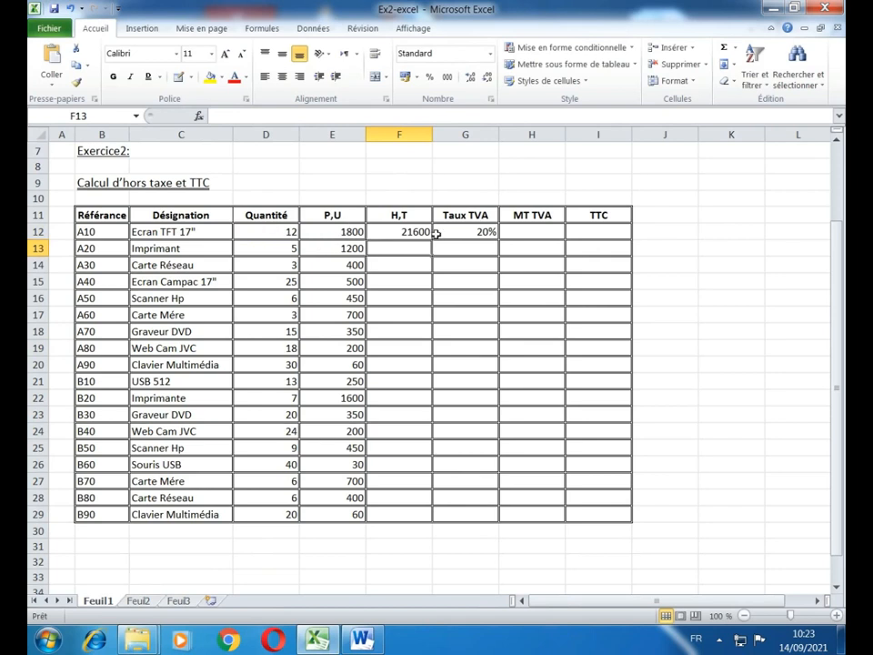
- Calculate the MT TVA in H12 with the formula =F12*G12
click(520, 234)
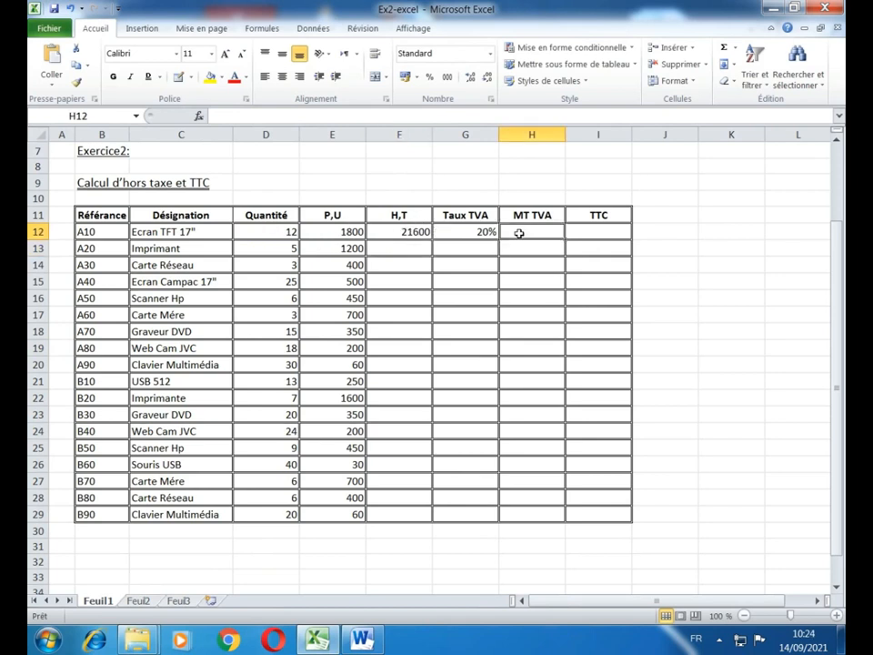
text(=)
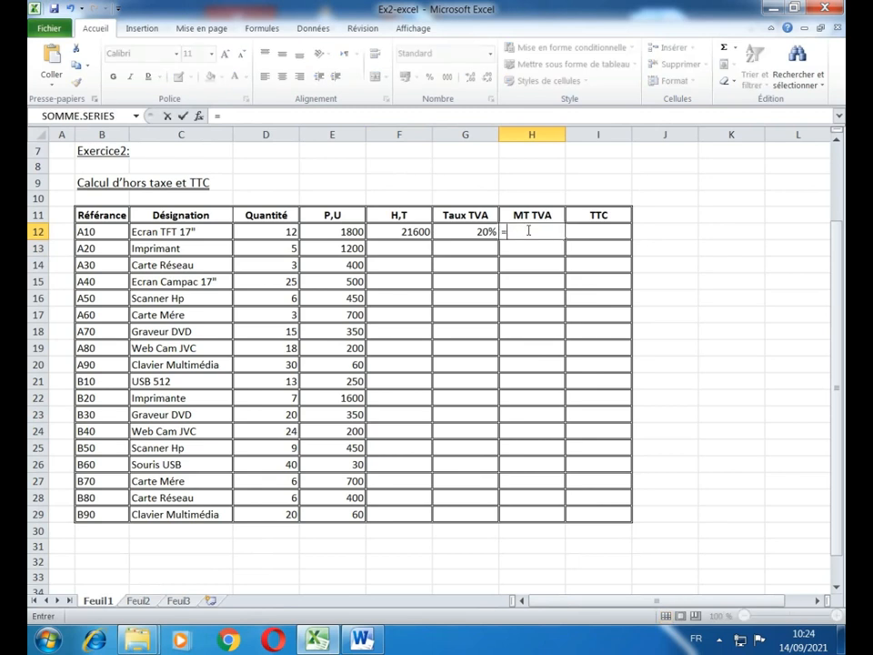
click(414, 233)
text(*)
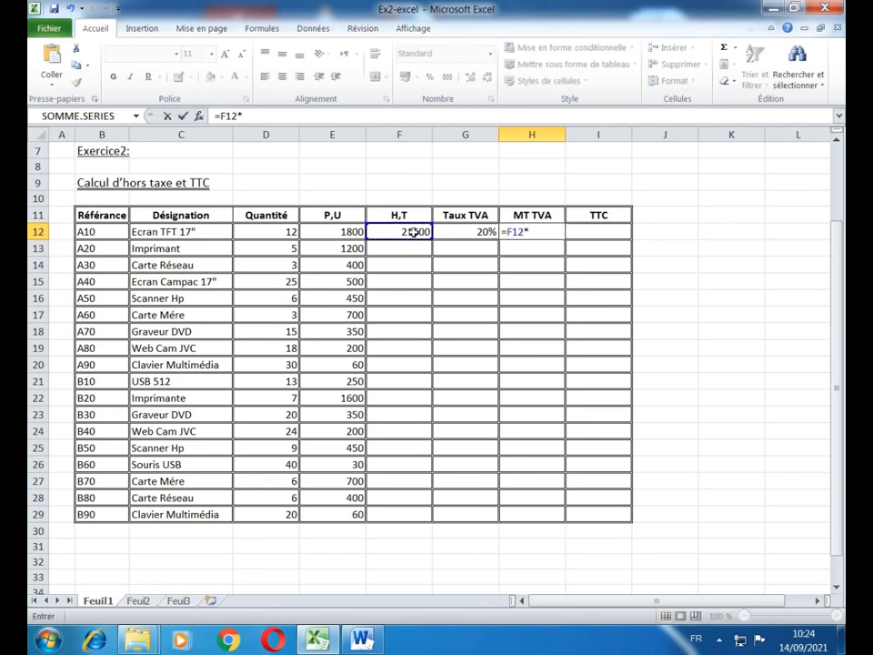
click(446, 233)
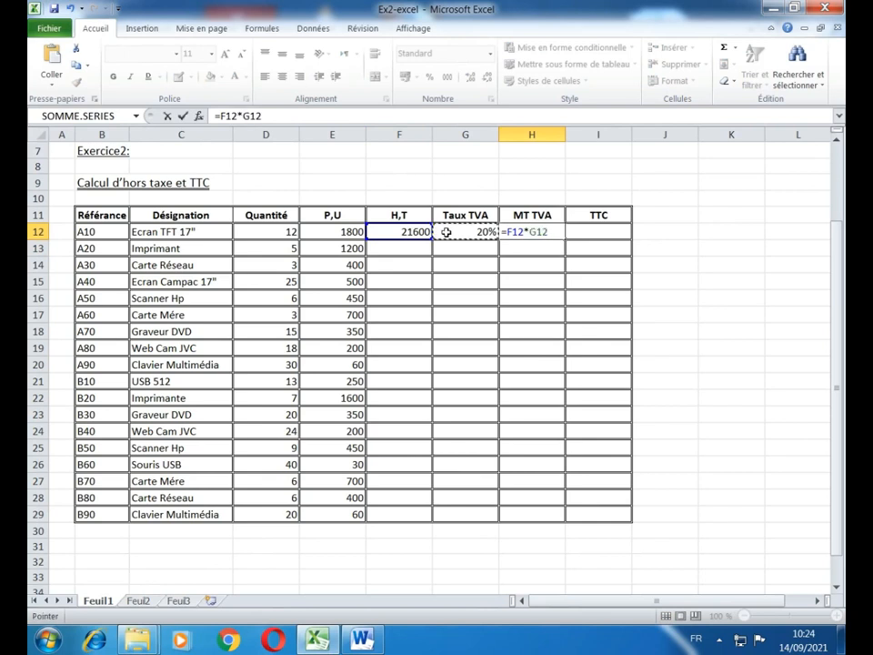
key(Return)
- Calculate the TTC in I12 with the formula =F12+H12
click(578, 232)
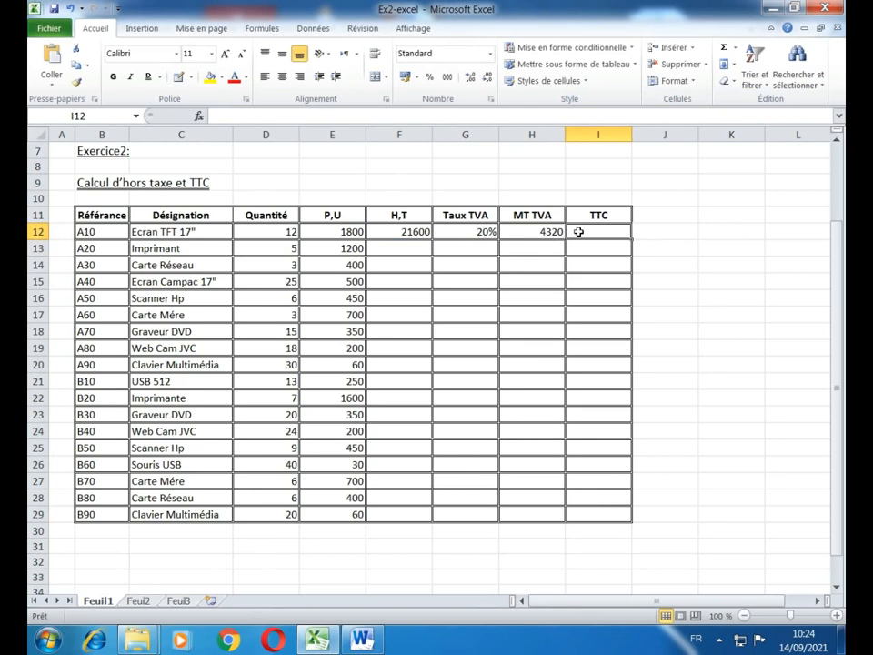
text(=)
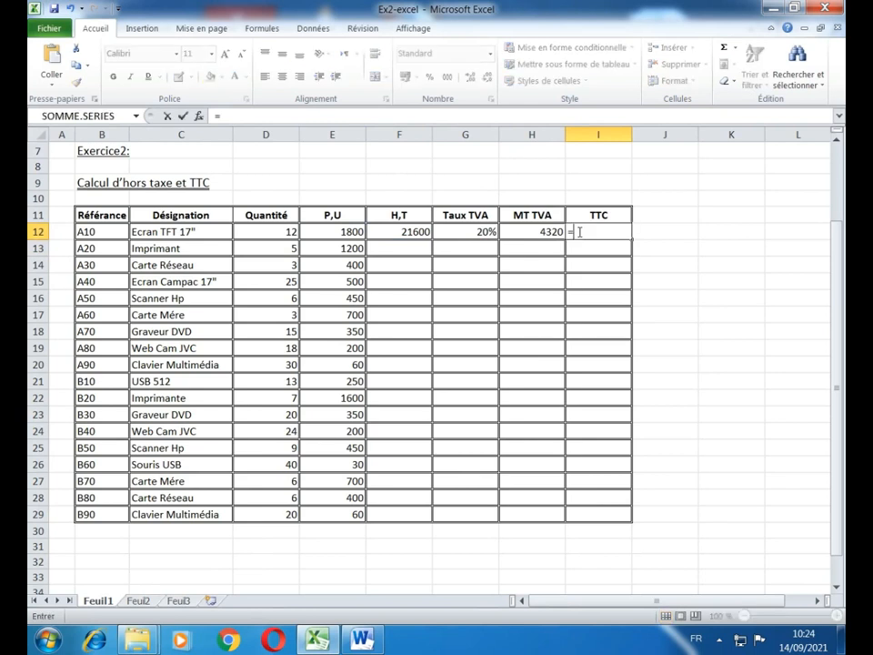
click(405, 231)
text(+)
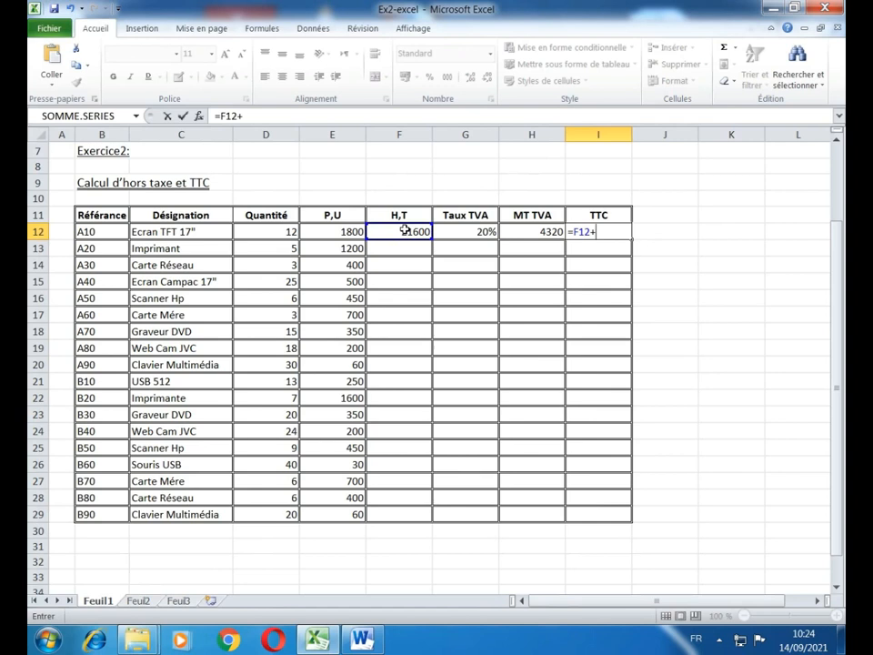
click(519, 236)
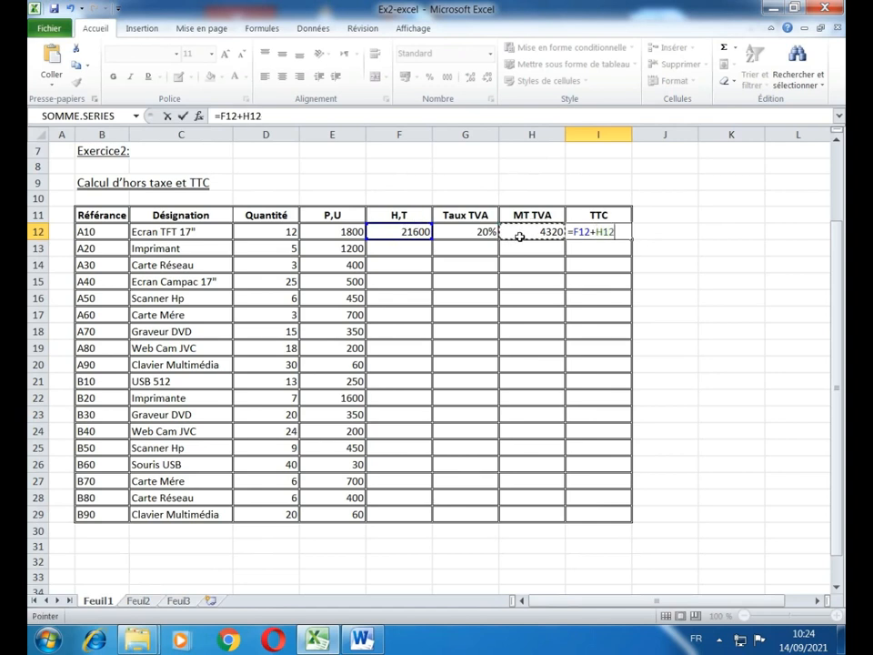
key(Return)
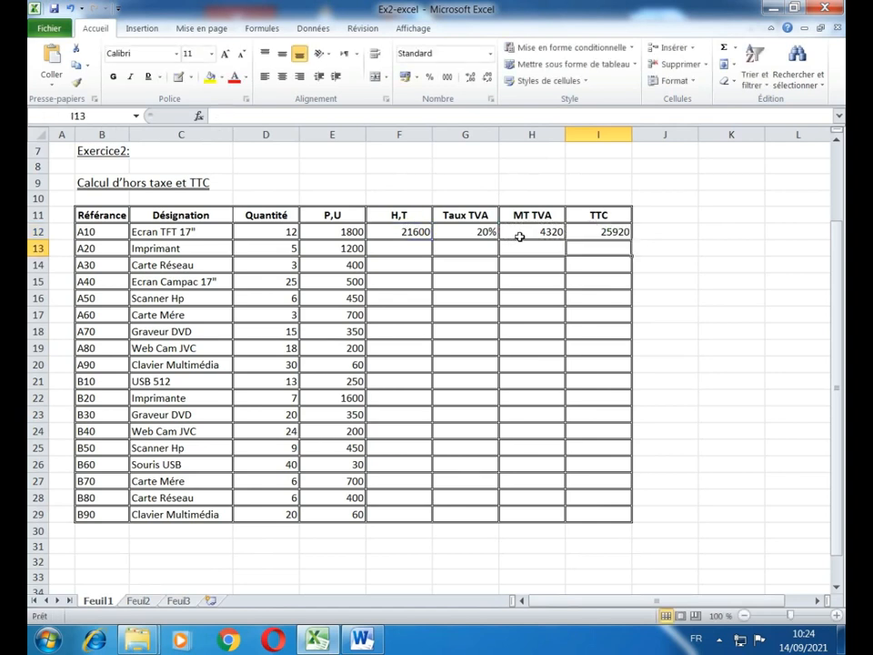
- Copy the 20% Taux TVA from G12 and the H,T formula from F12 down to row 29
click(465, 234)
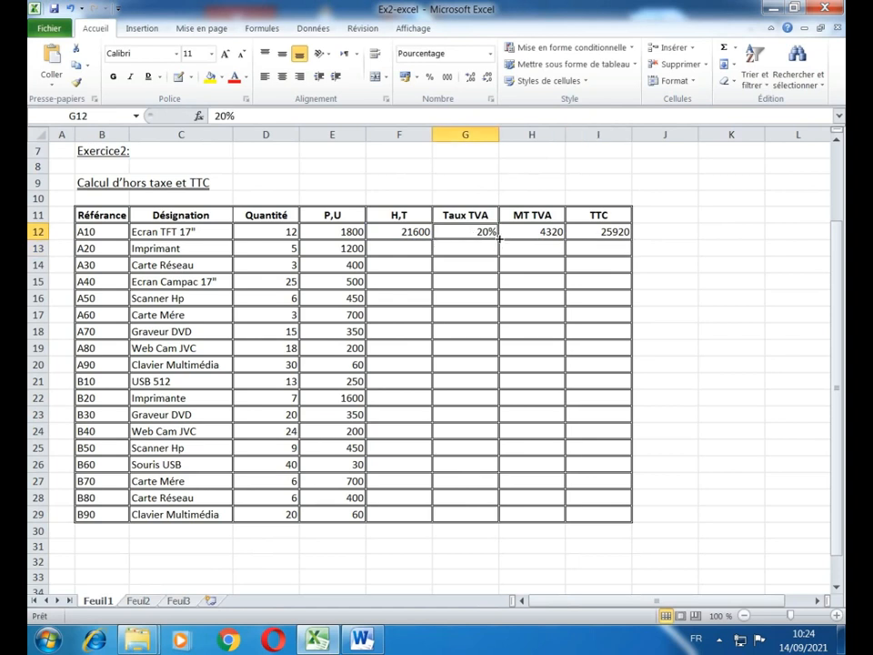
drag(500, 238, 491, 520)
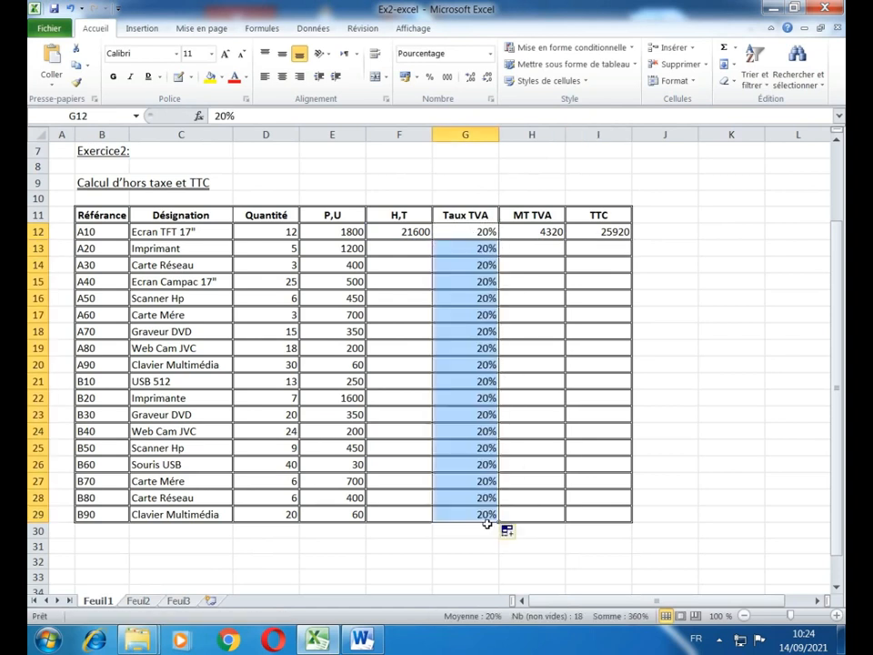
click(400, 232)
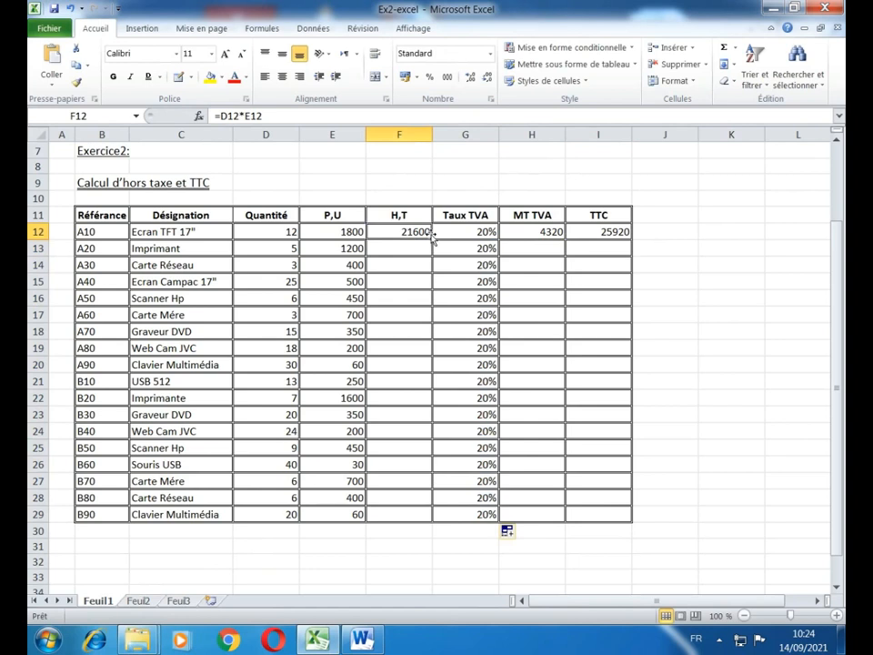
drag(432, 239, 431, 522)
- Copy the MT TVA and TTC formulas from H12:I12 down to row 29
click(534, 246)
click(526, 229)
drag(561, 228, 633, 515)
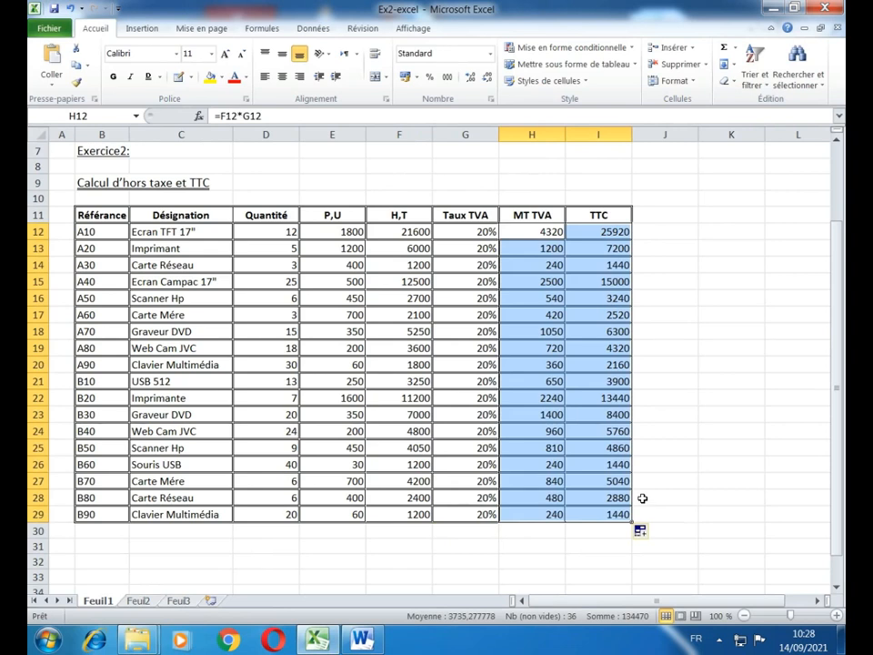
click(642, 498)
- Insert the Logo picture from the Images library at B4 and move it over columns C to F, below the title
scroll(540, 433, up, 2)
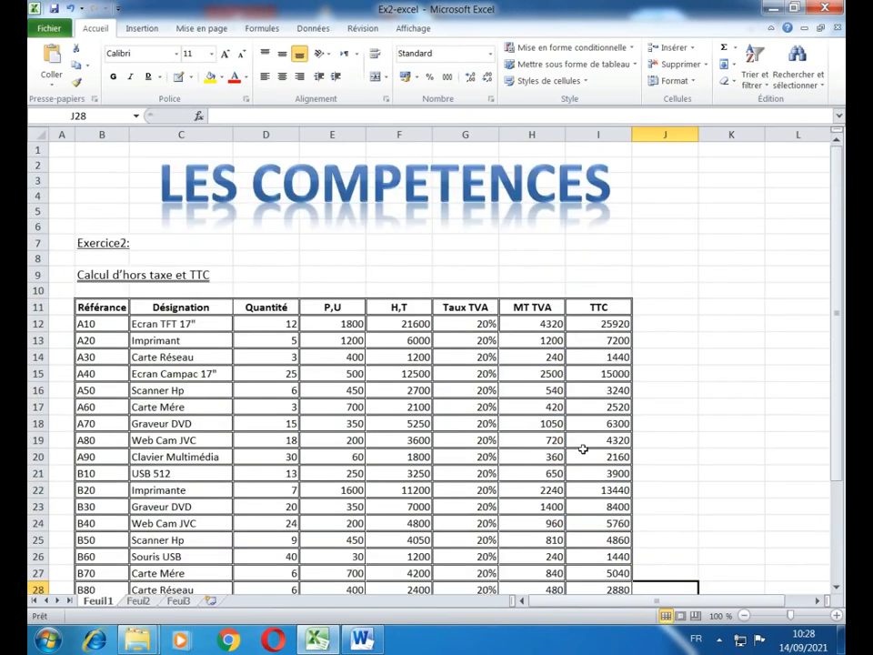
click(110, 192)
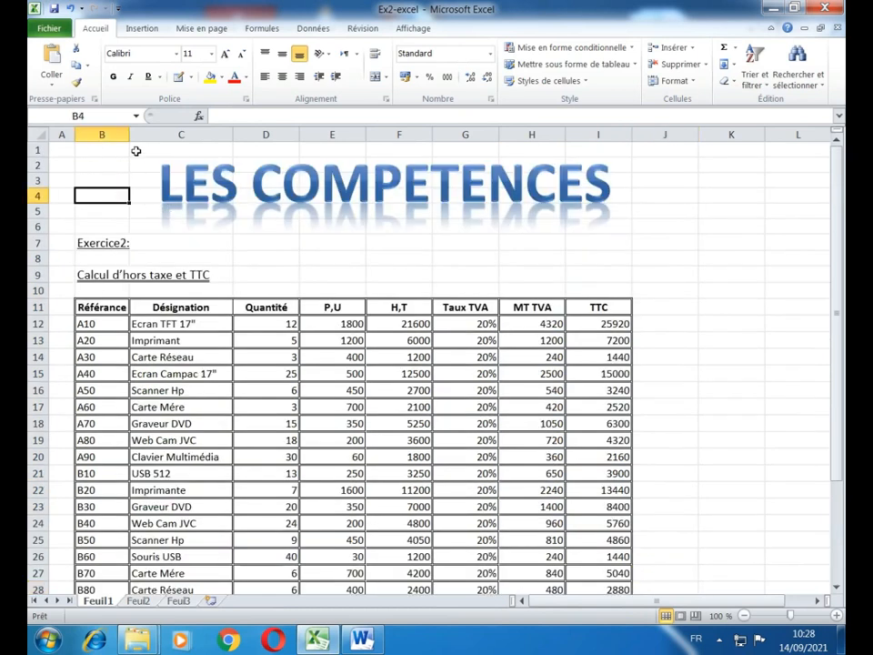
click(143, 30)
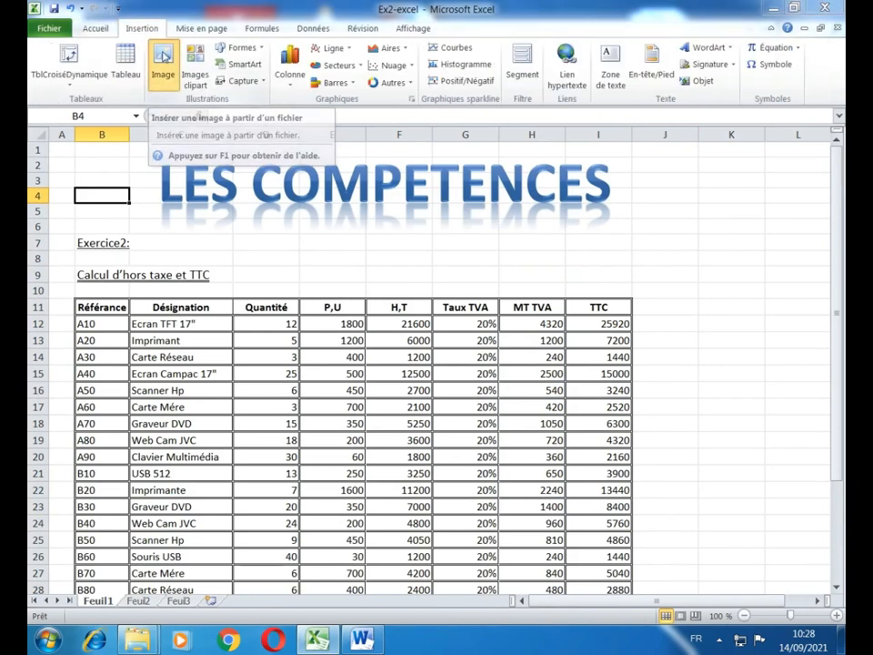
click(163, 56)
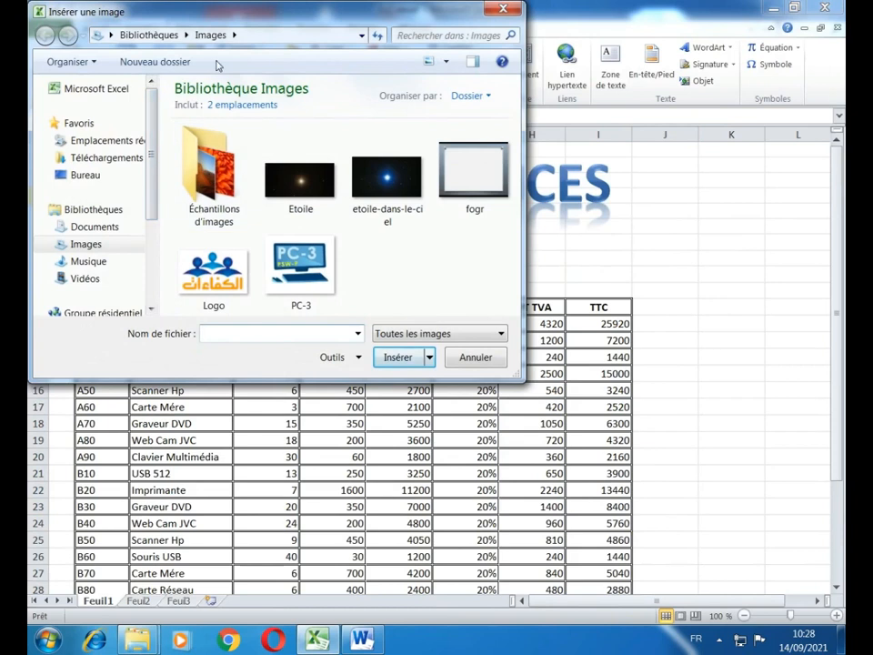
click(226, 257)
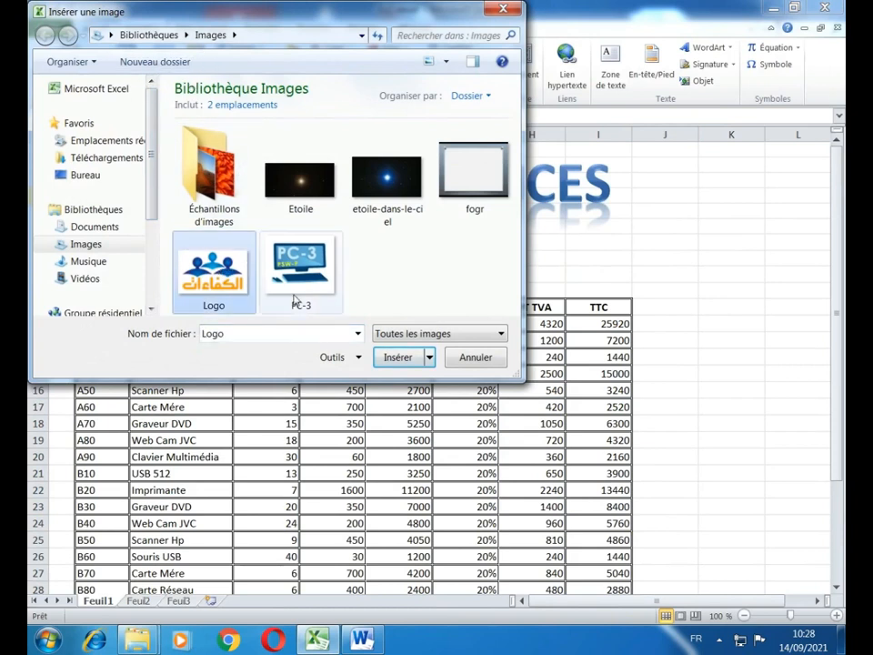
click(398, 358)
drag(134, 191, 288, 255)
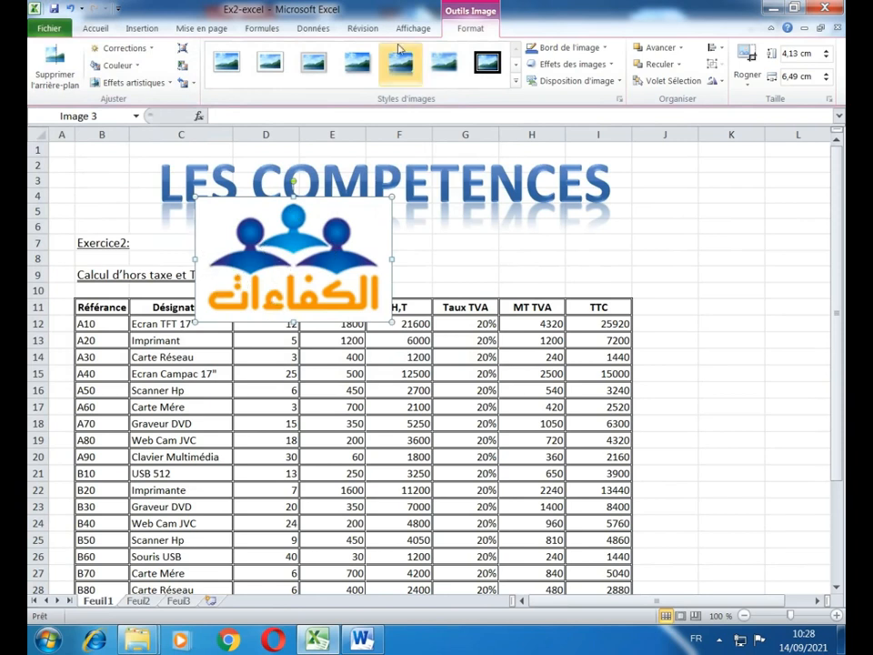
- Crop the white margins on all four sides of the logo picture to about 3,79 cm high by 5,91 cm wide
click(747, 57)
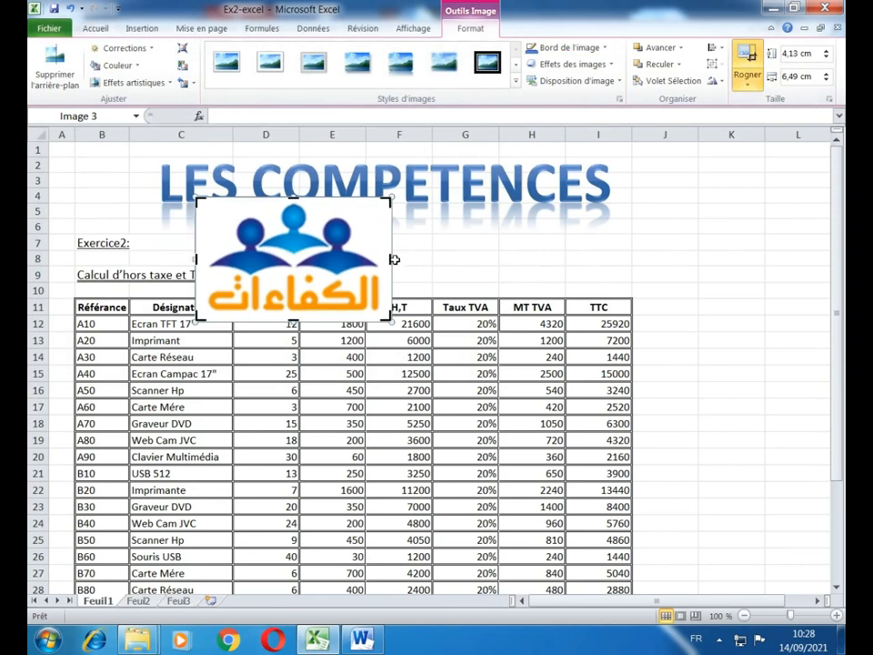
drag(389, 257, 380, 257)
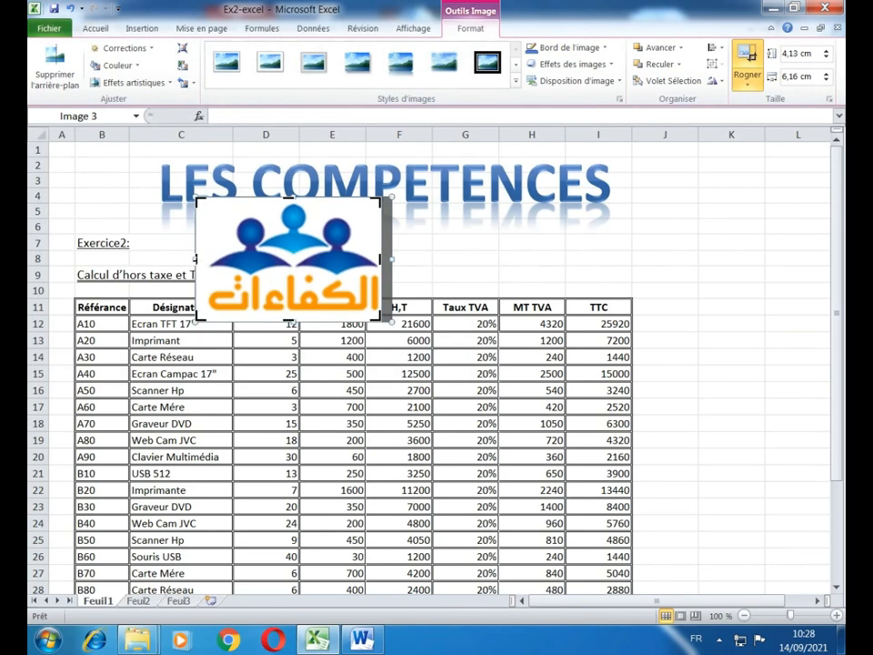
drag(196, 259, 202, 259)
drag(292, 195, 292, 204)
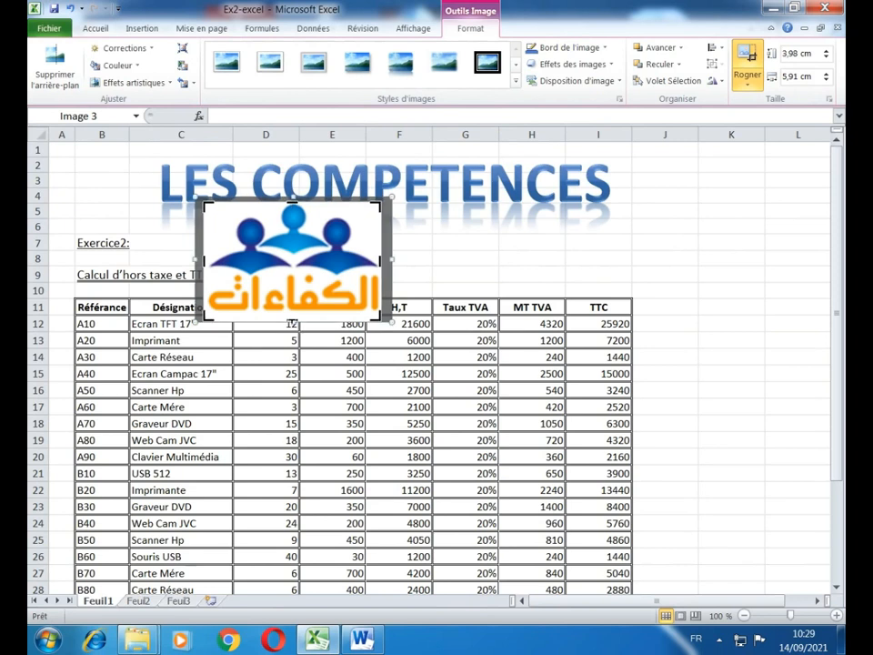
drag(292, 320, 293, 317)
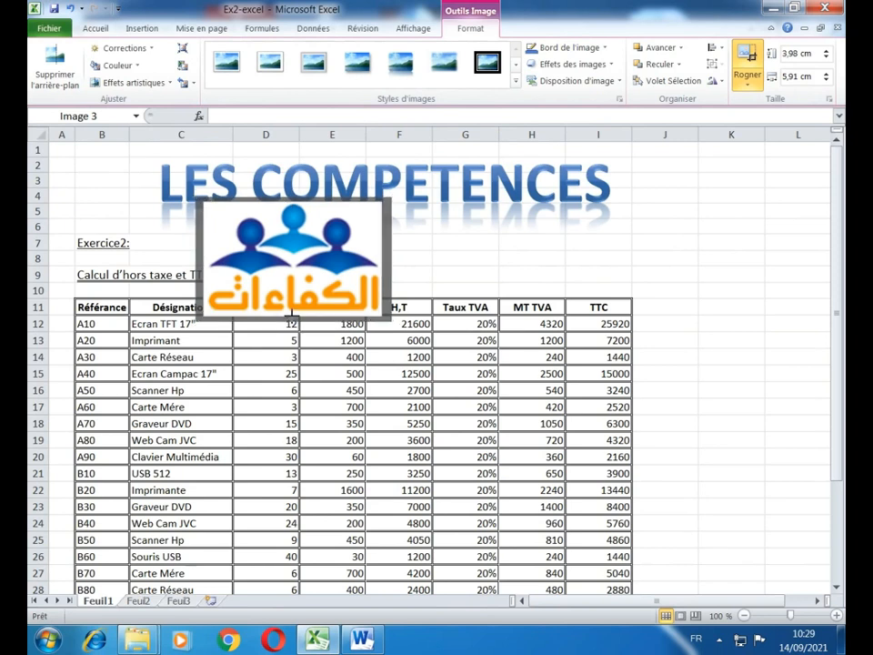
click(457, 273)
- Shrink the logo proportionally and place it beside the title, over columns A to C in rows 1 to 5
click(226, 215)
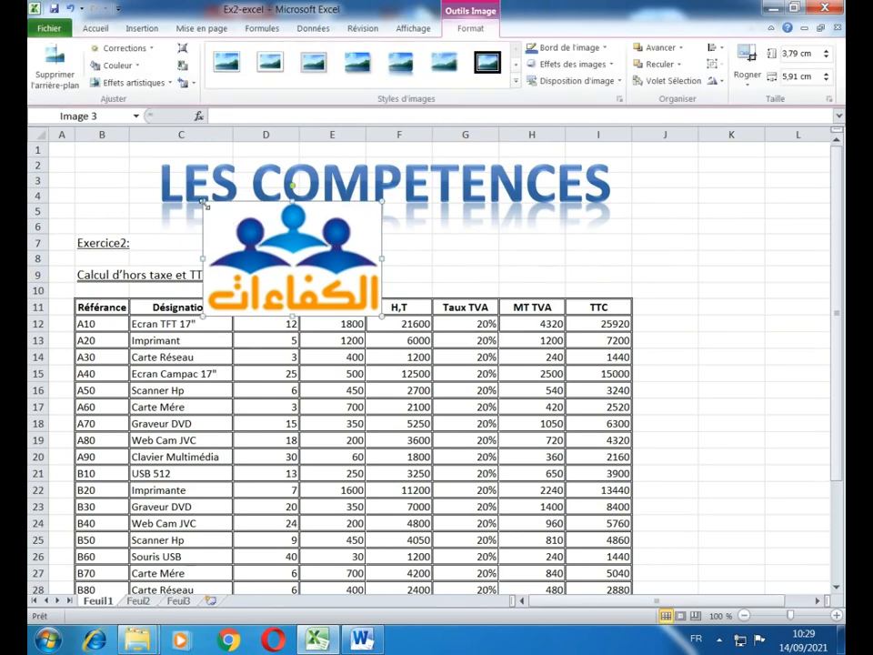
key(shift)
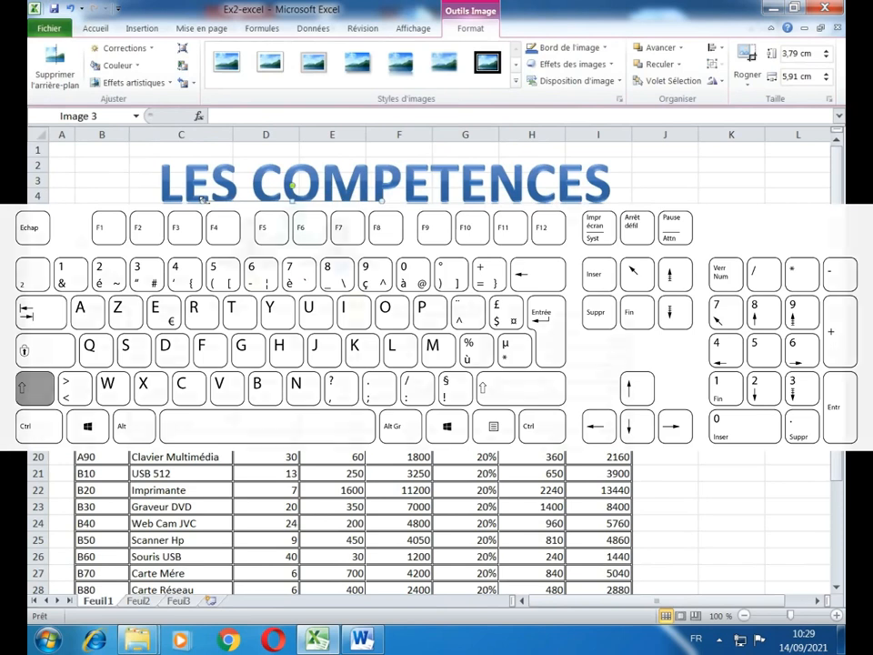
drag(204, 200, 110, 174)
- Shift the LES COMPETENCES title horizontally away from the logo until the two no longer overlap
click(273, 198)
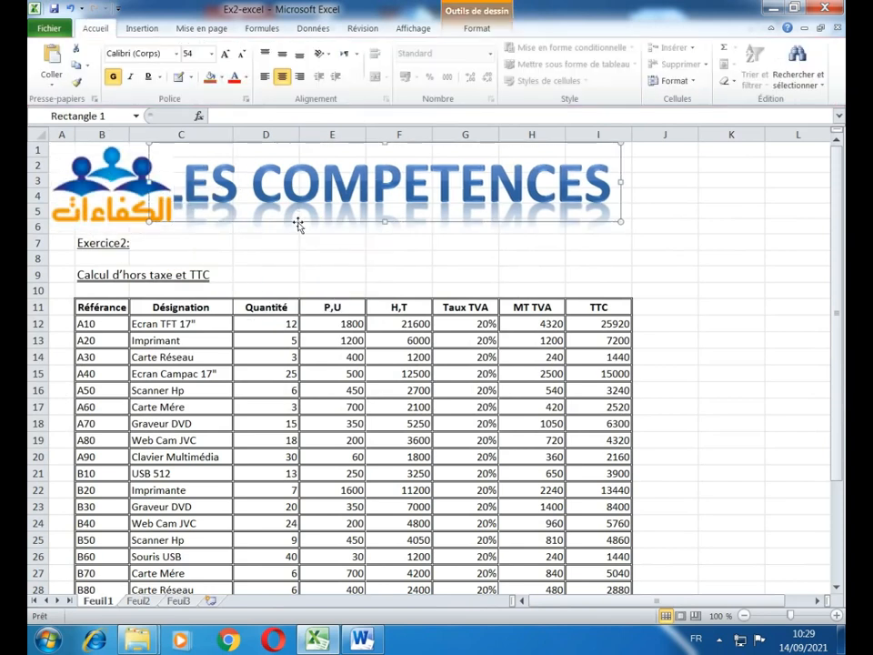
drag(298, 224, 300, 225)
key(Right)
key(Right)
key(Right)
key(Right)
key(Right)
key(Right)
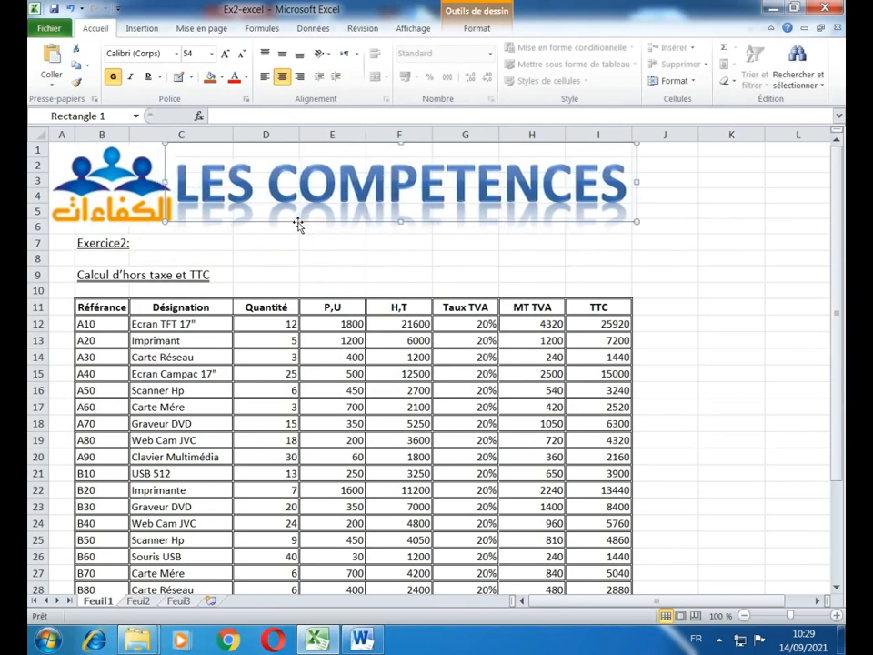
key(Right)
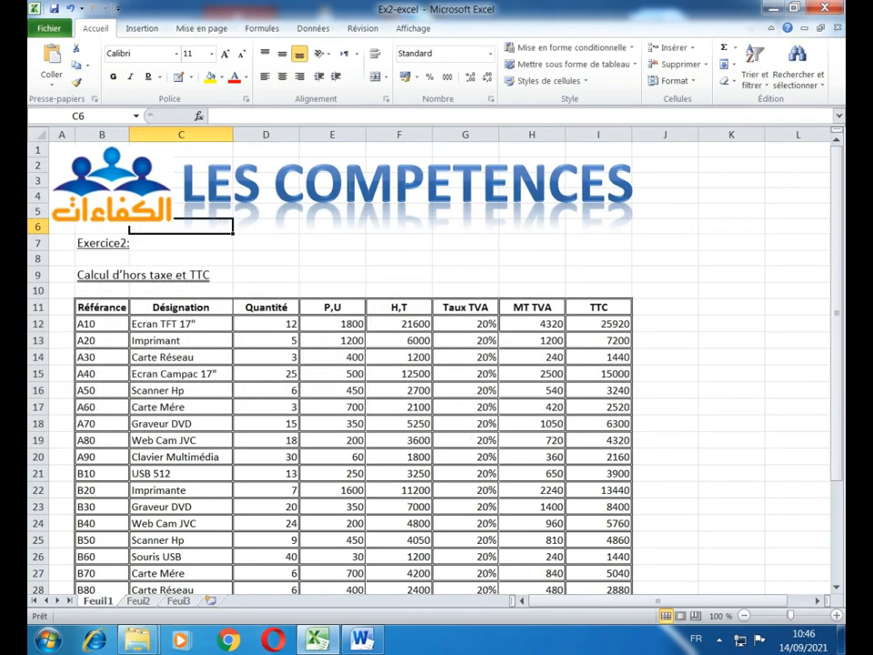
- Enter the subtitle "Centre de formation en informatique et technique de communication" in cell D6
click(272, 228)
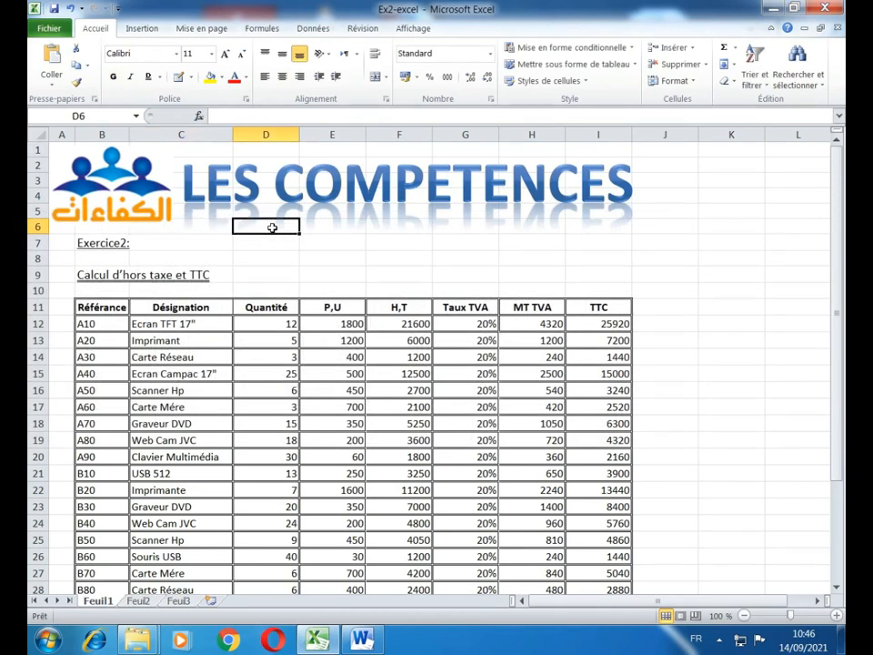
text(Centre de form)
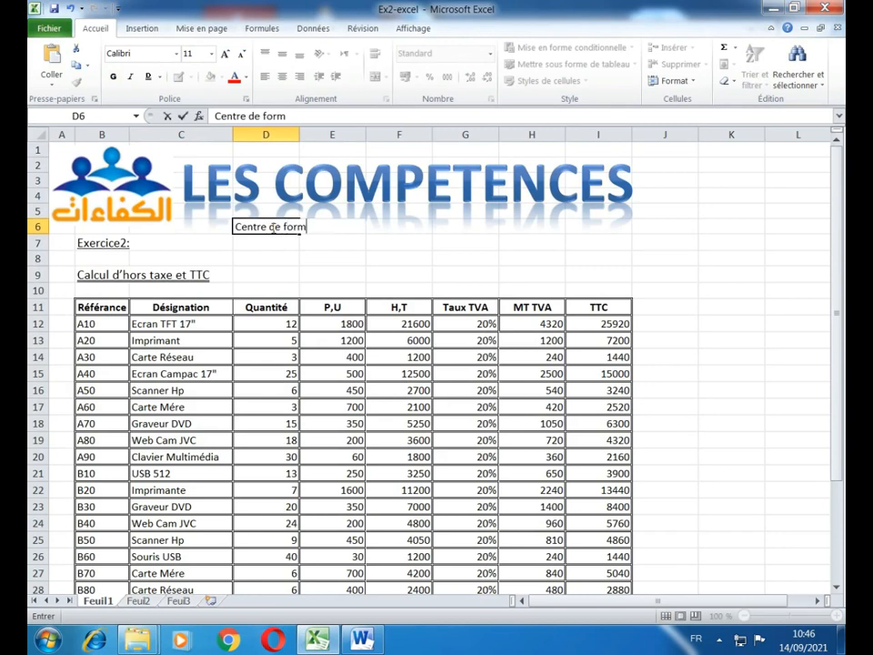
text(ation en )
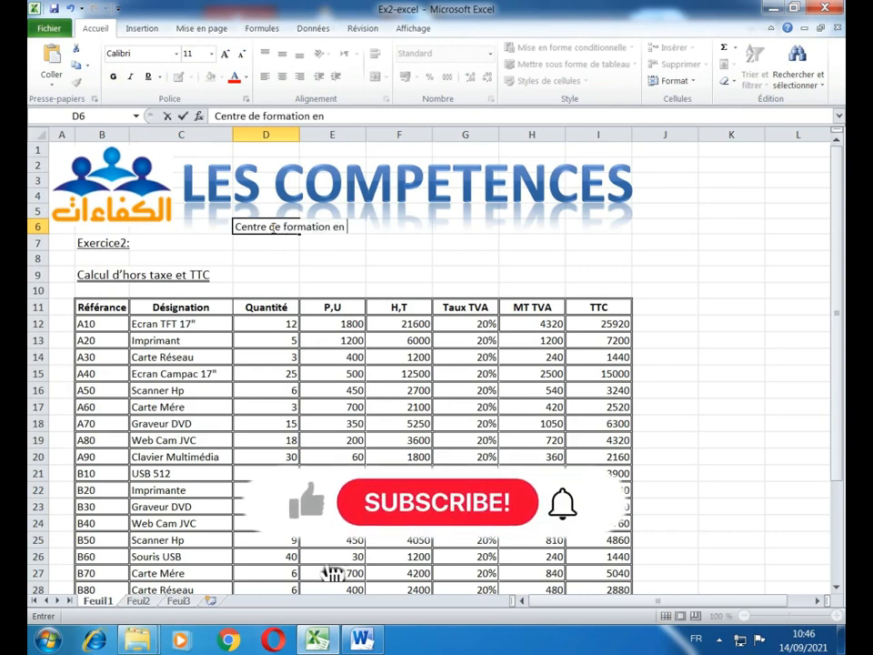
text(informat)
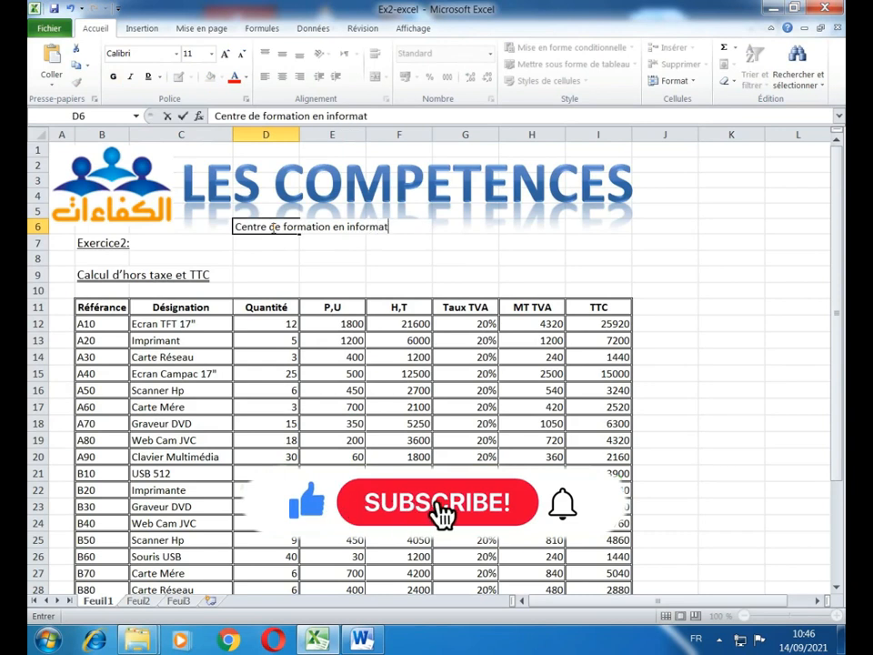
text(ique et t)
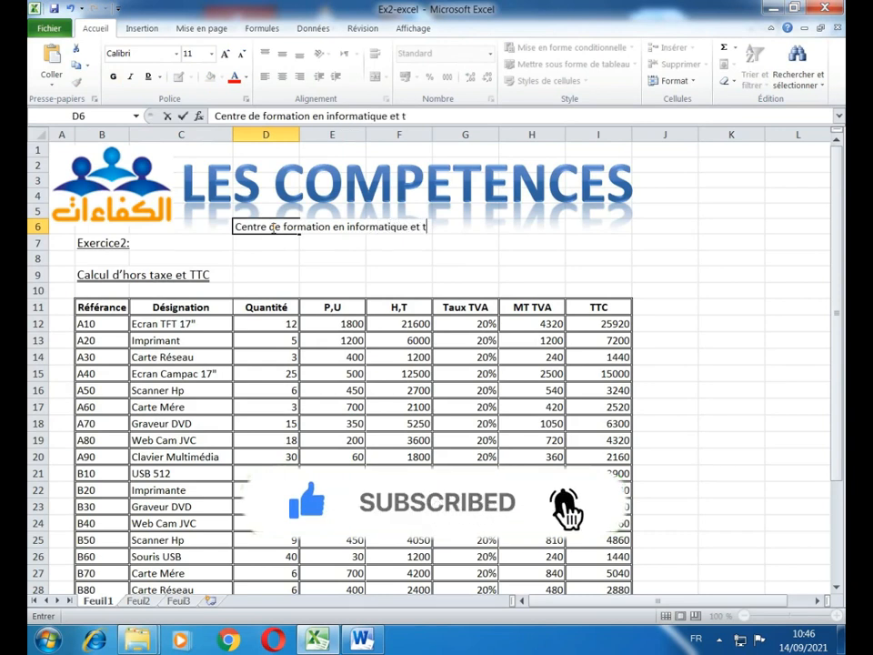
text(echnique d)
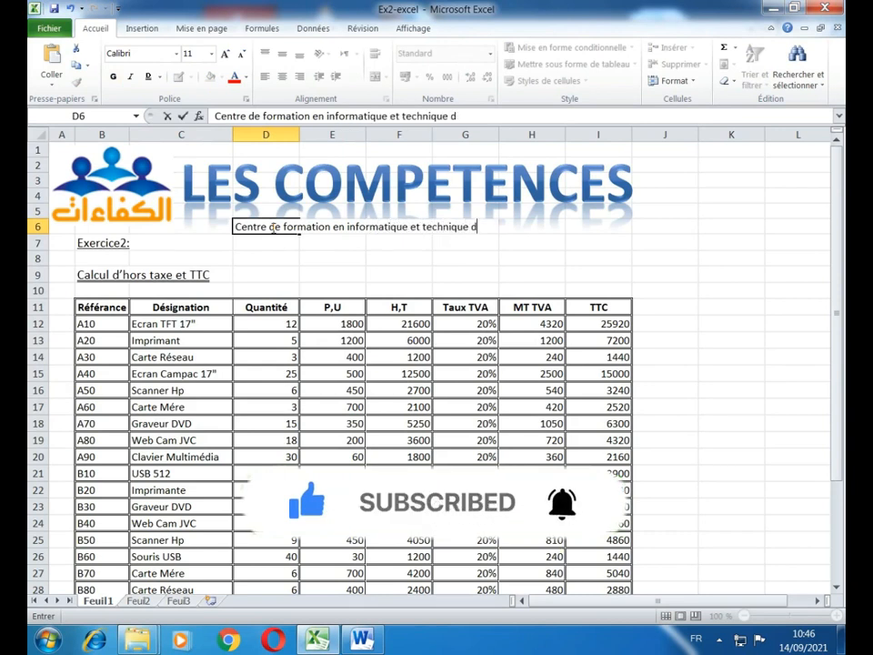
text(e comm)
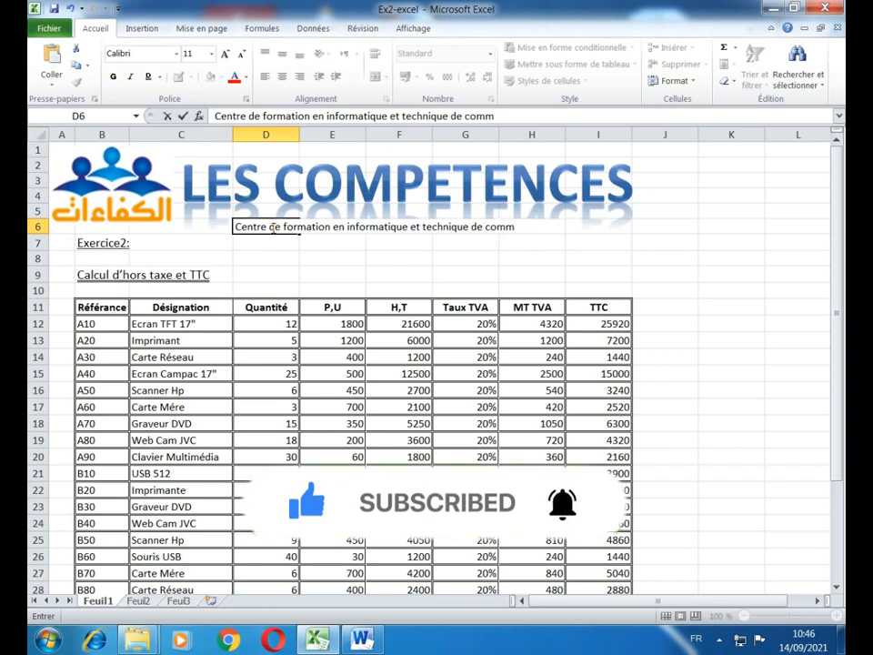
text(unication)
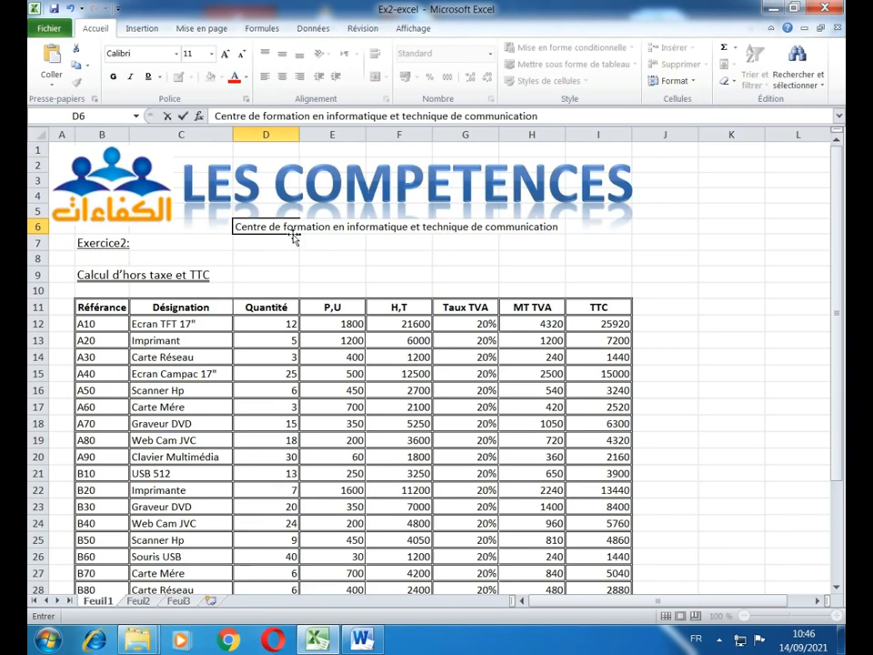
click(335, 270)
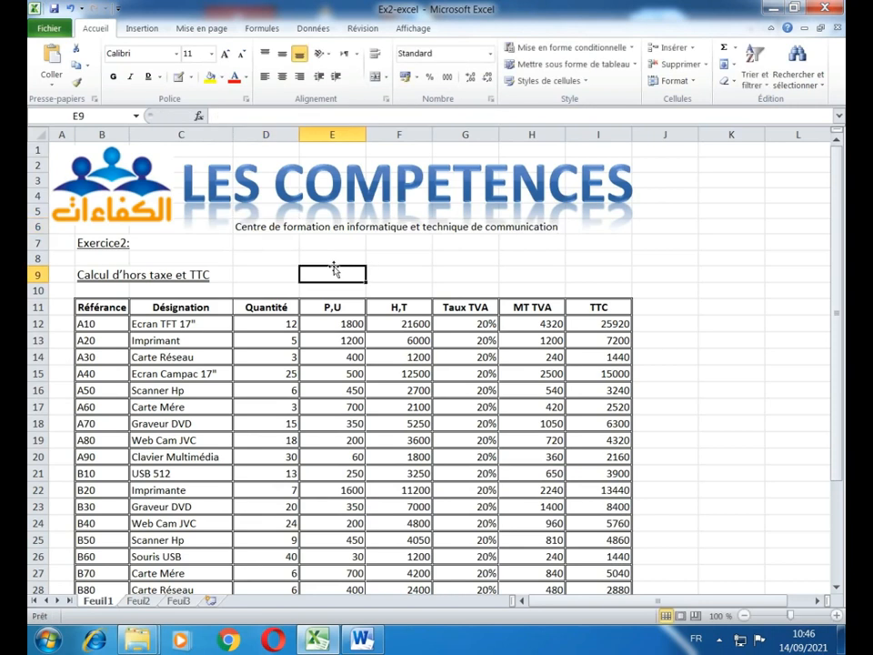
- Merge cells D6:H6 and center the subtitle across them
drag(238, 228, 551, 228)
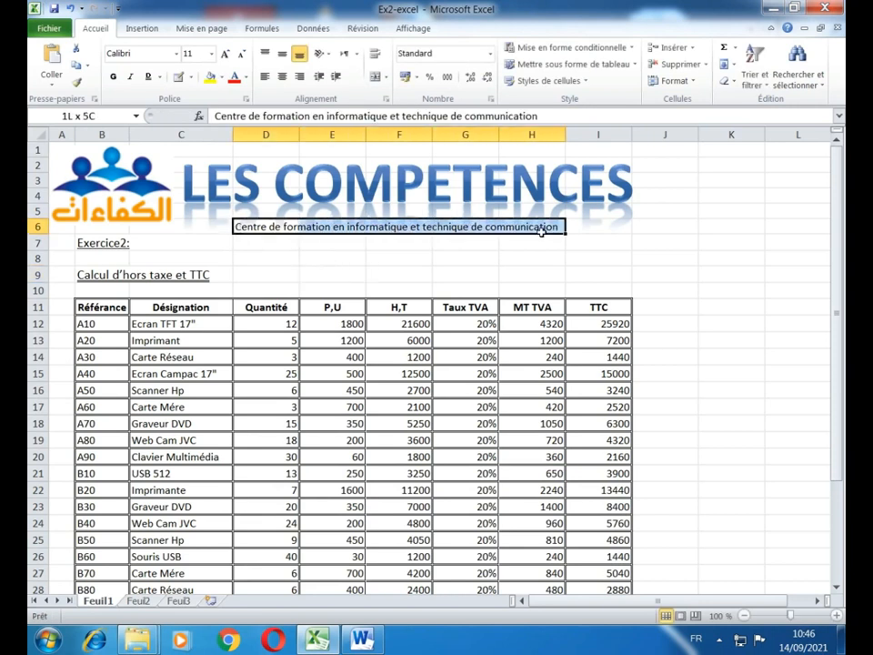
click(373, 80)
click(329, 264)
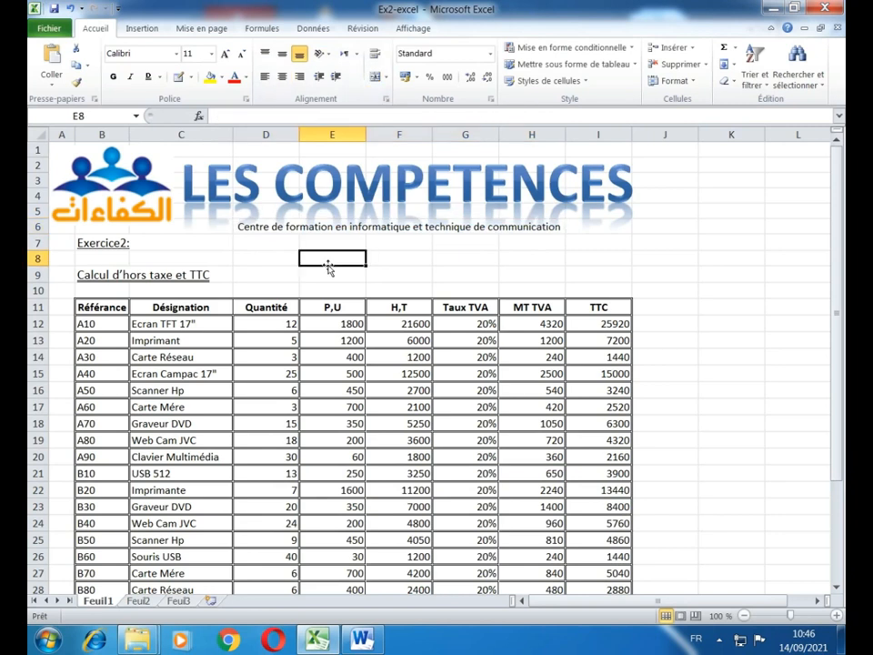